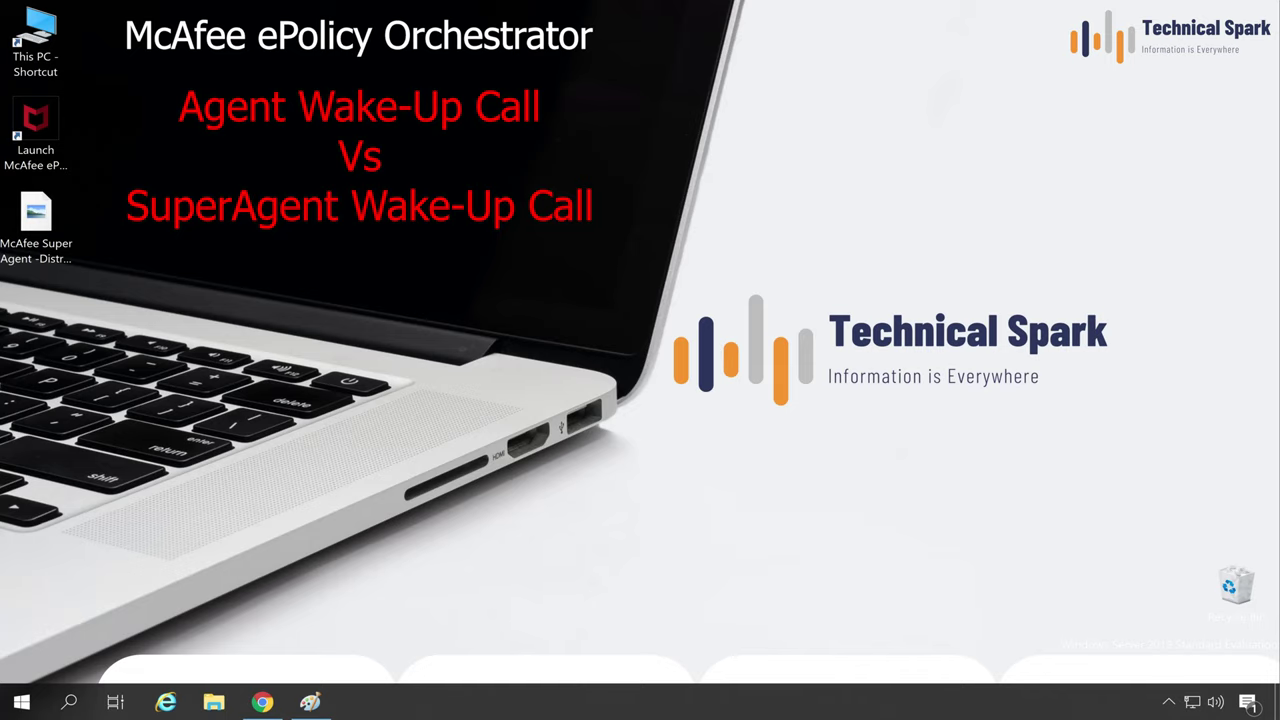
- Bring up the McAfee SuperAgent architecture diagram in the image viewer
{"action": "left_click", "coordinate": [326, 702]}
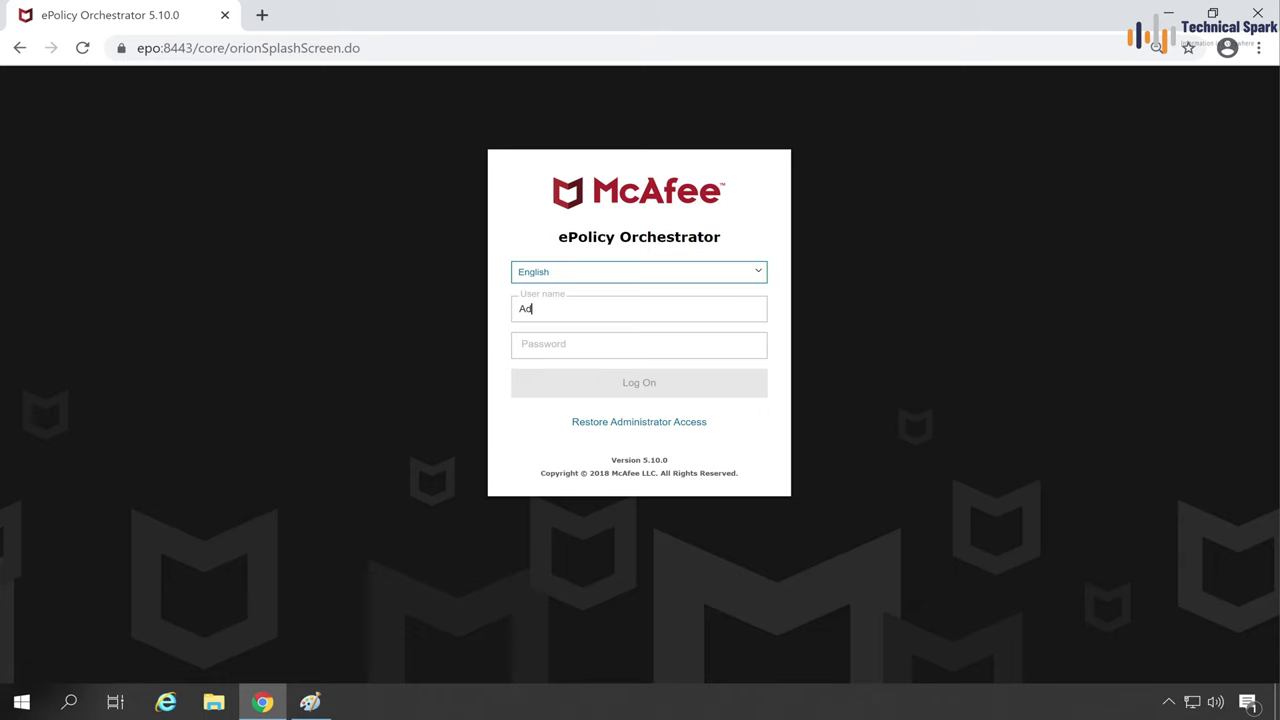
- Sign in to ePO with the admin user name and password, then go to the System Tree
{"action": "type", "text": "min"}
{"action": "key", "text": "Tab"}
{"action": "type", "text": "*****"}
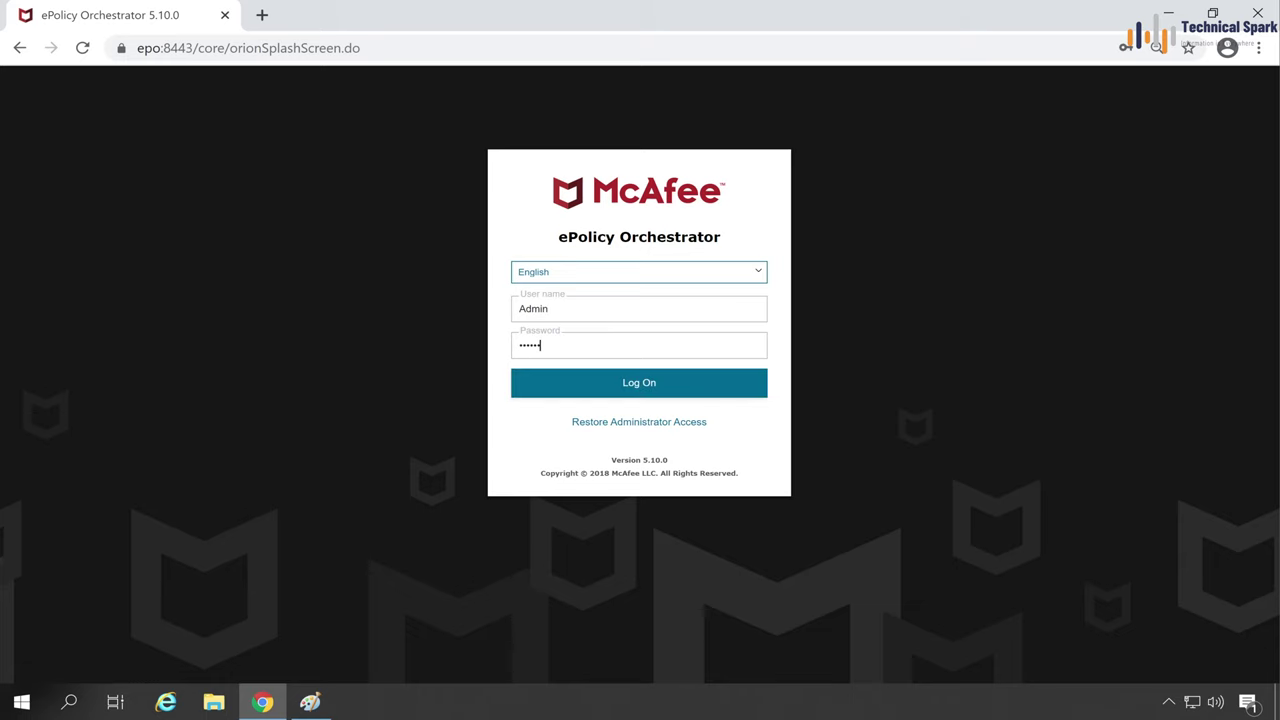
{"action": "key", "text": "Return"}
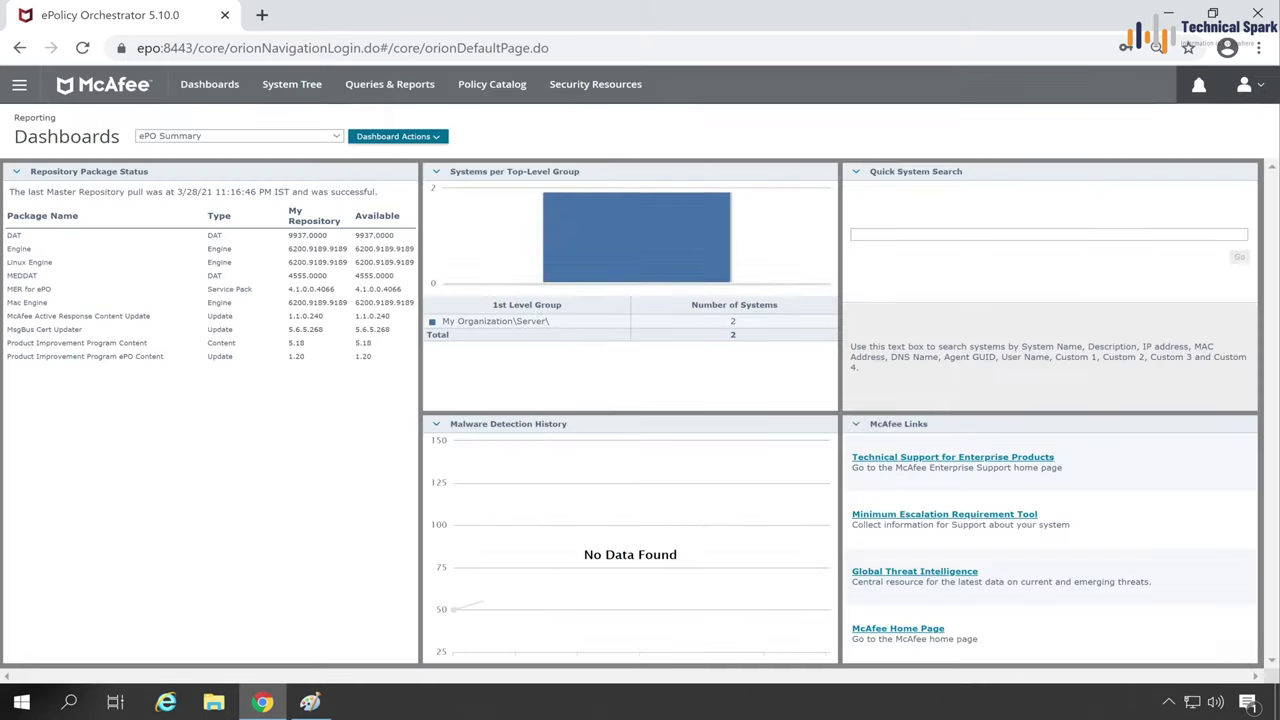
{"action": "left_click", "coordinate": [291, 87]}
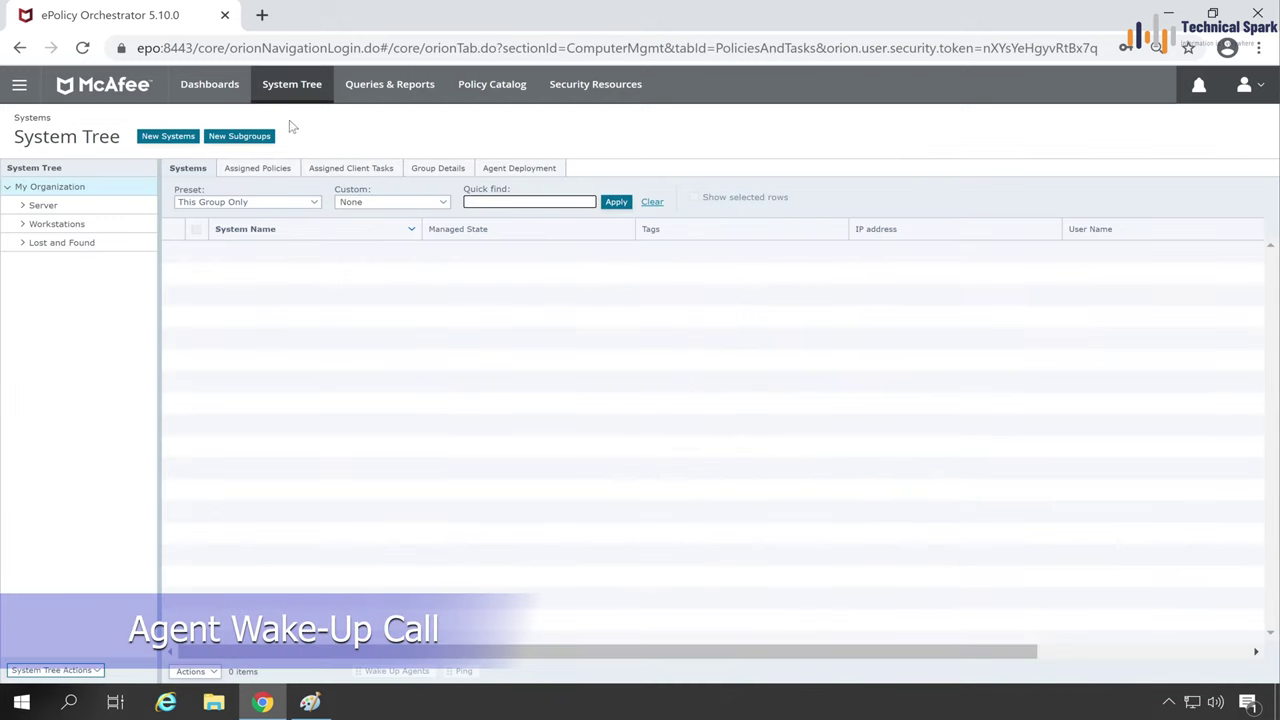
- Open the Server group and check both systems, EPO and MCAFEEAH
{"action": "left_click", "coordinate": [77, 207]}
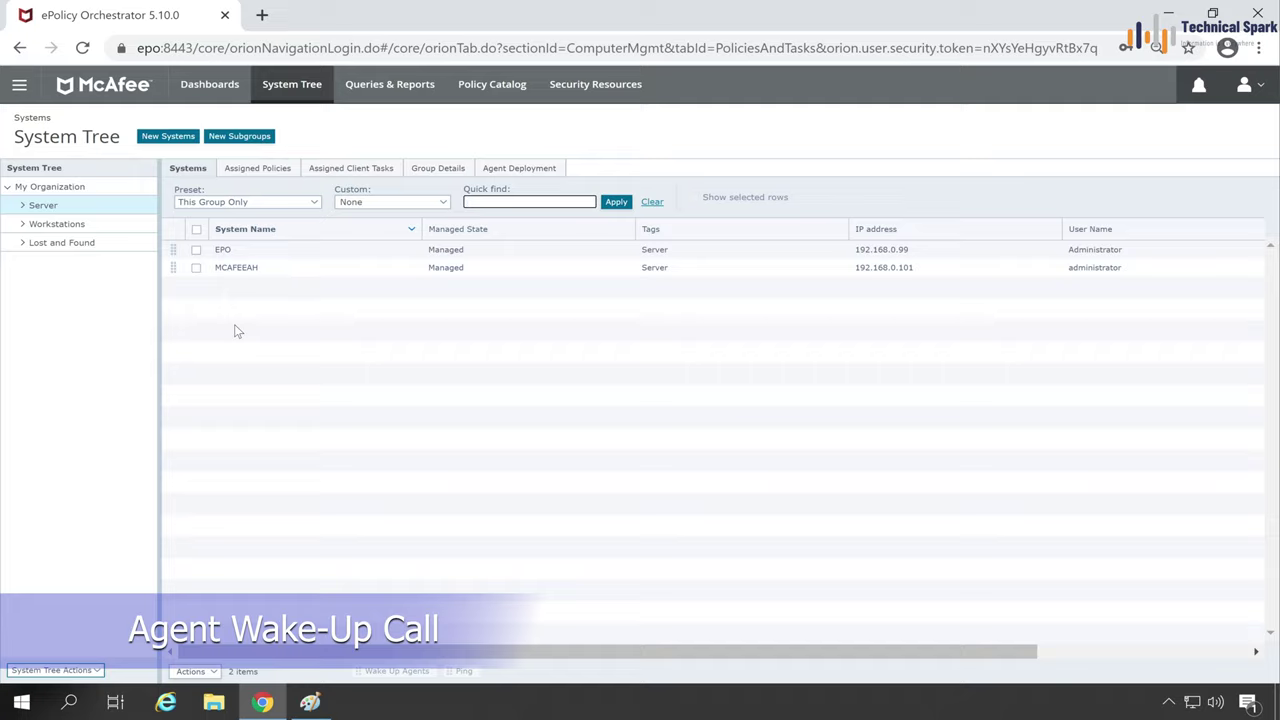
{"action": "left_click", "coordinate": [197, 231]}
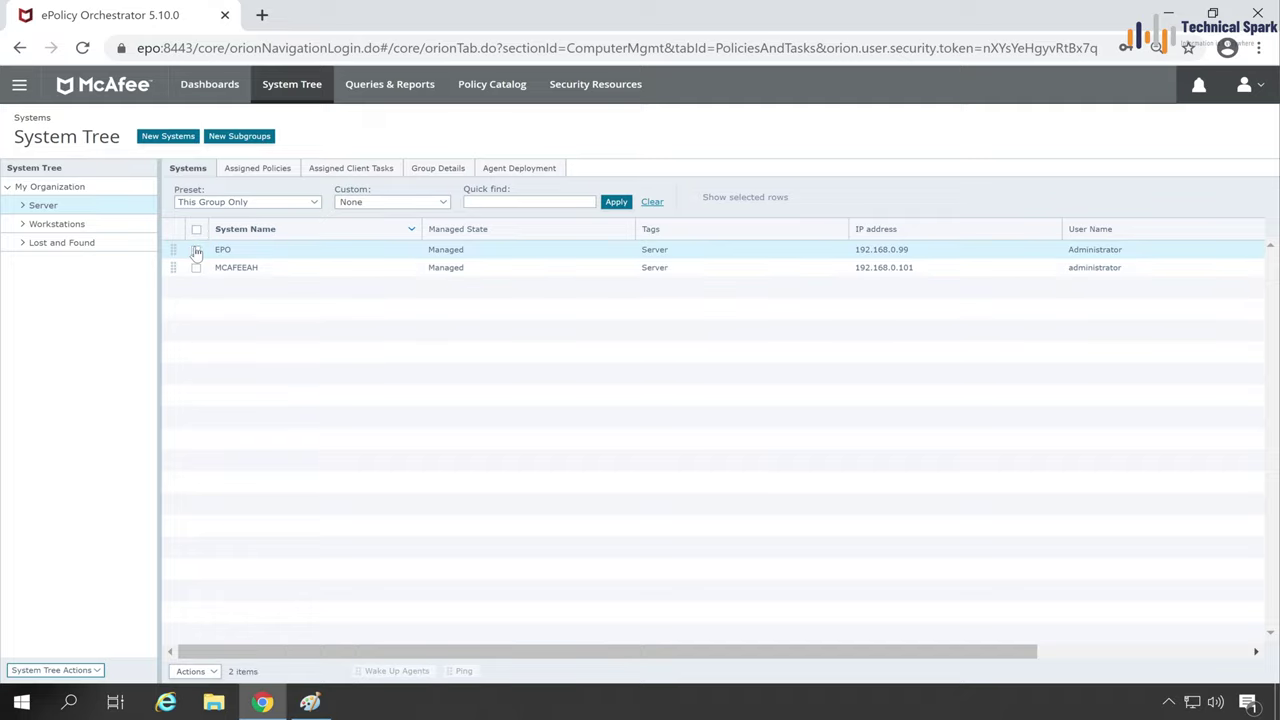
{"action": "left_click", "coordinate": [196, 268]}
{"action": "left_click", "coordinate": [196, 268]}
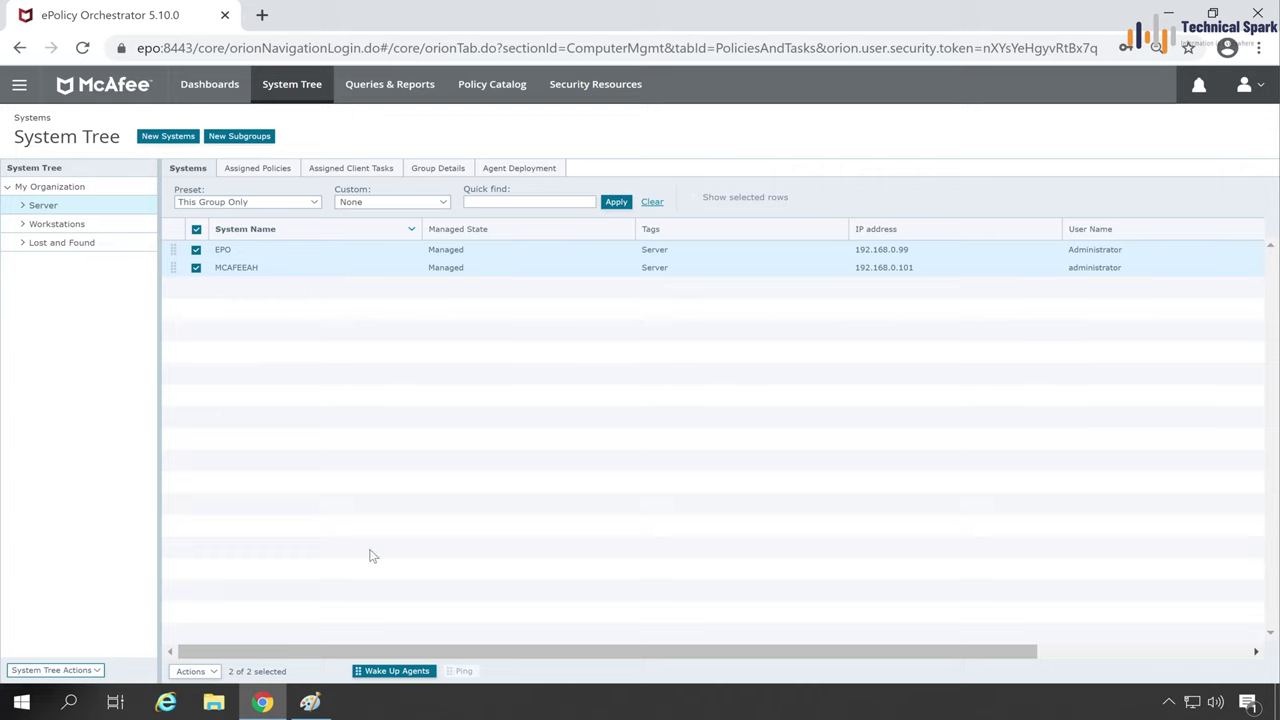
- Prepare an Agent Wake-Up Call for EPO and MCAFEEAH with Force complete policy and task update ticked
{"action": "left_click", "coordinate": [390, 672]}
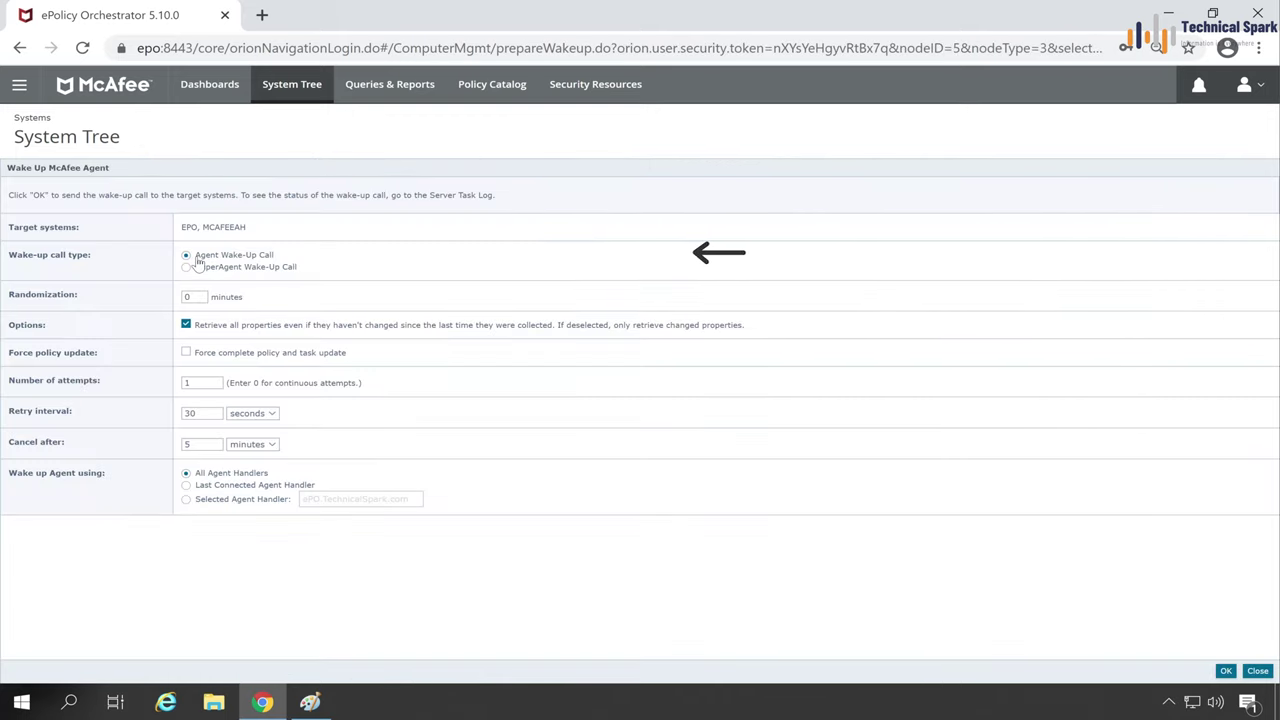
{"action": "left_click_drag", "start_coordinate": [197, 258], "coordinate": [274, 257]}
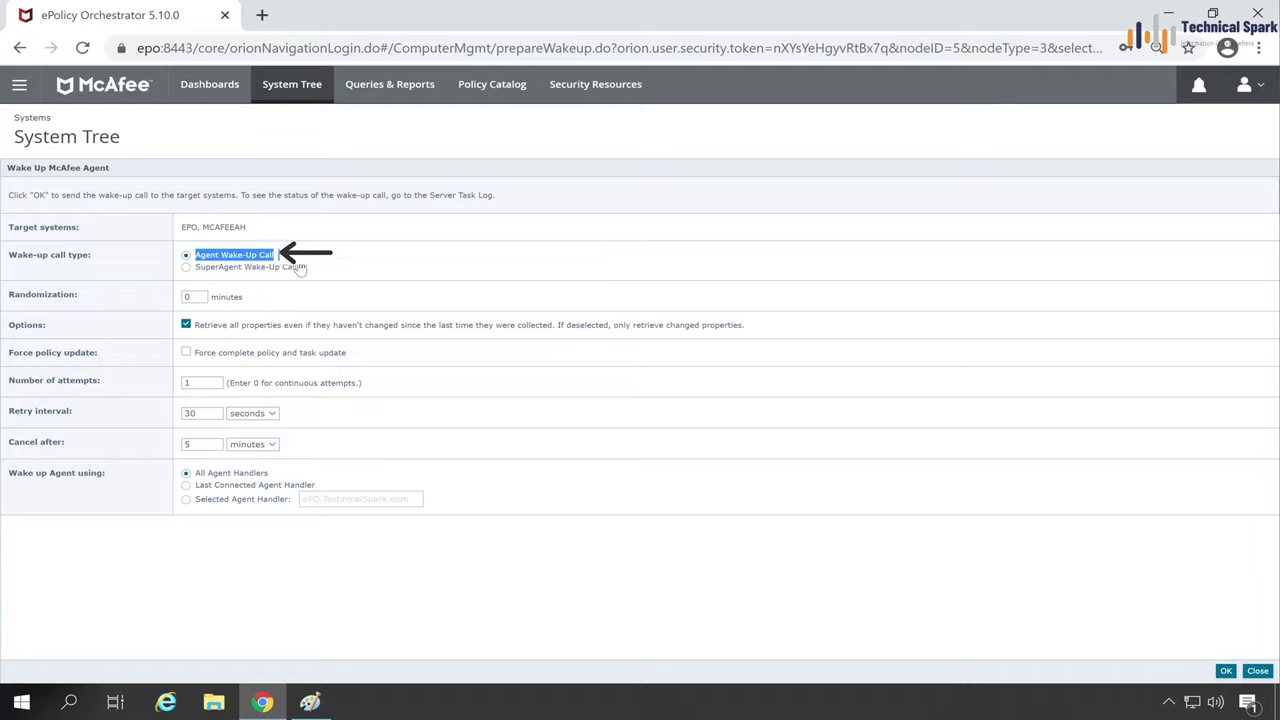
{"action": "left_click", "coordinate": [186, 352]}
- Send the Agent Wake-Up Call, then return to the System Tree
{"action": "left_click", "coordinate": [1226, 670]}
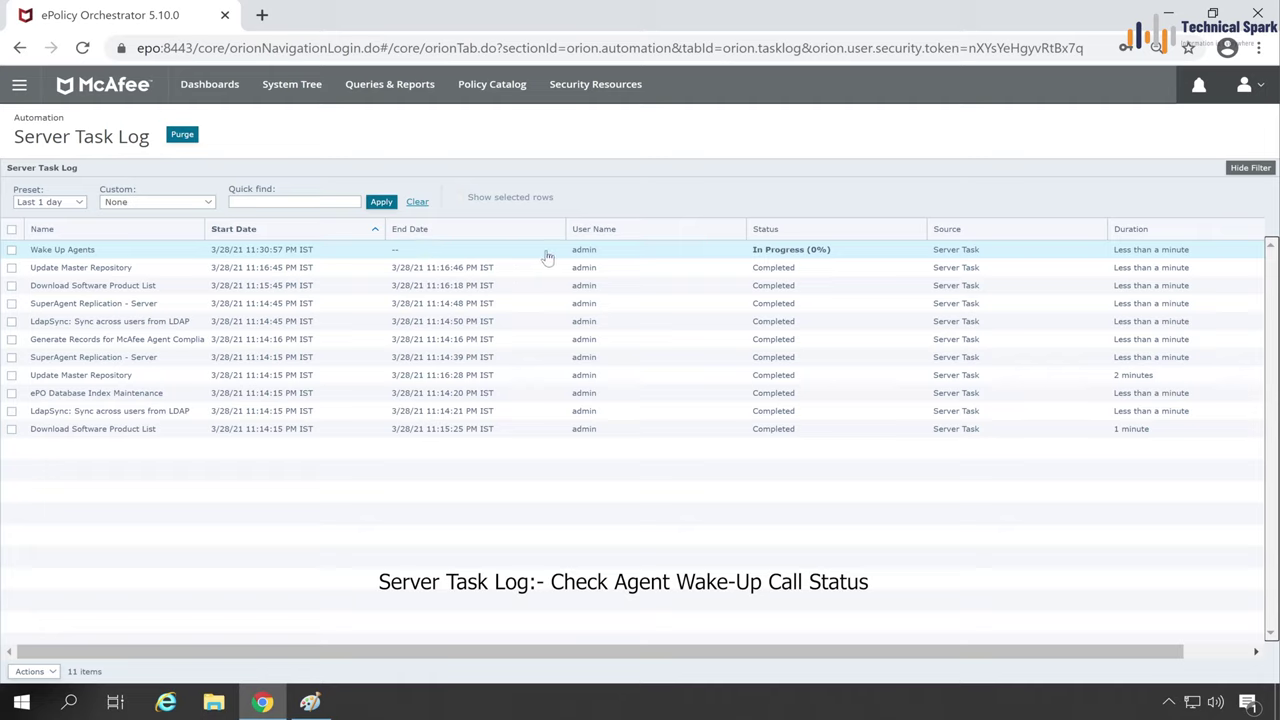
{"action": "left_click", "coordinate": [308, 88]}
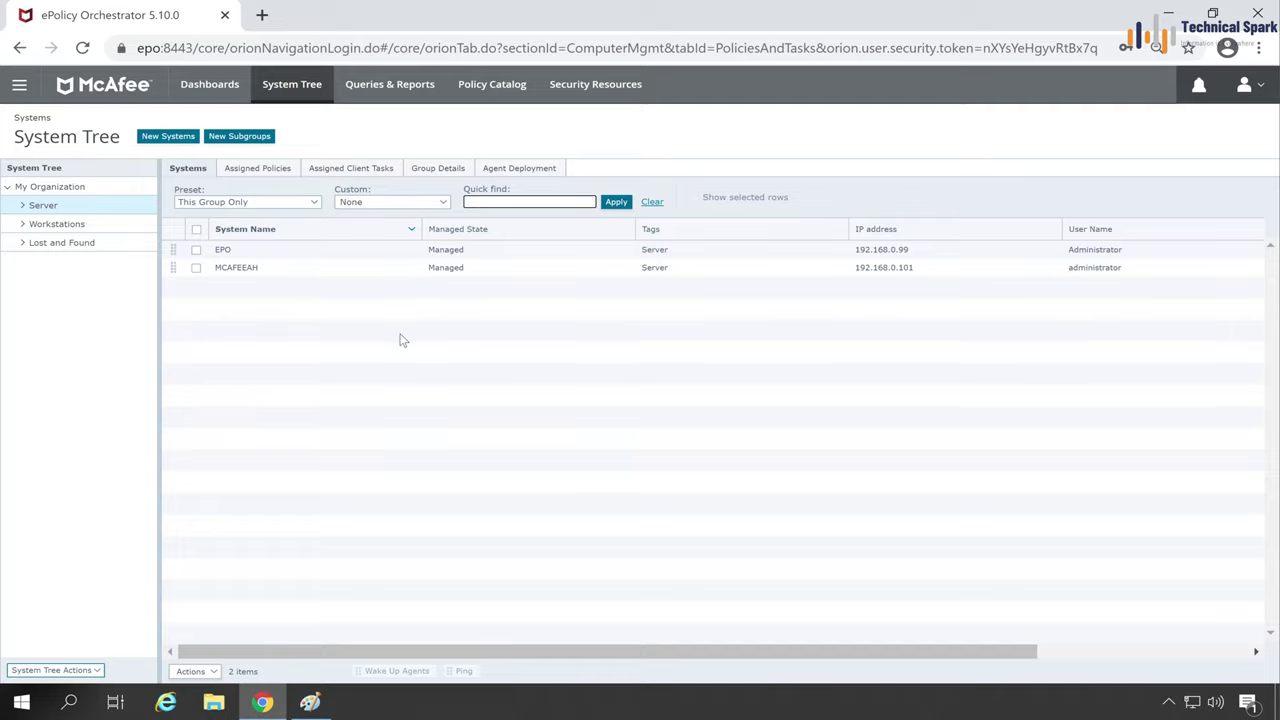
- Open Agent > Modify Policies on a Single System for the EPO system
{"action": "left_click", "coordinate": [218, 250]}
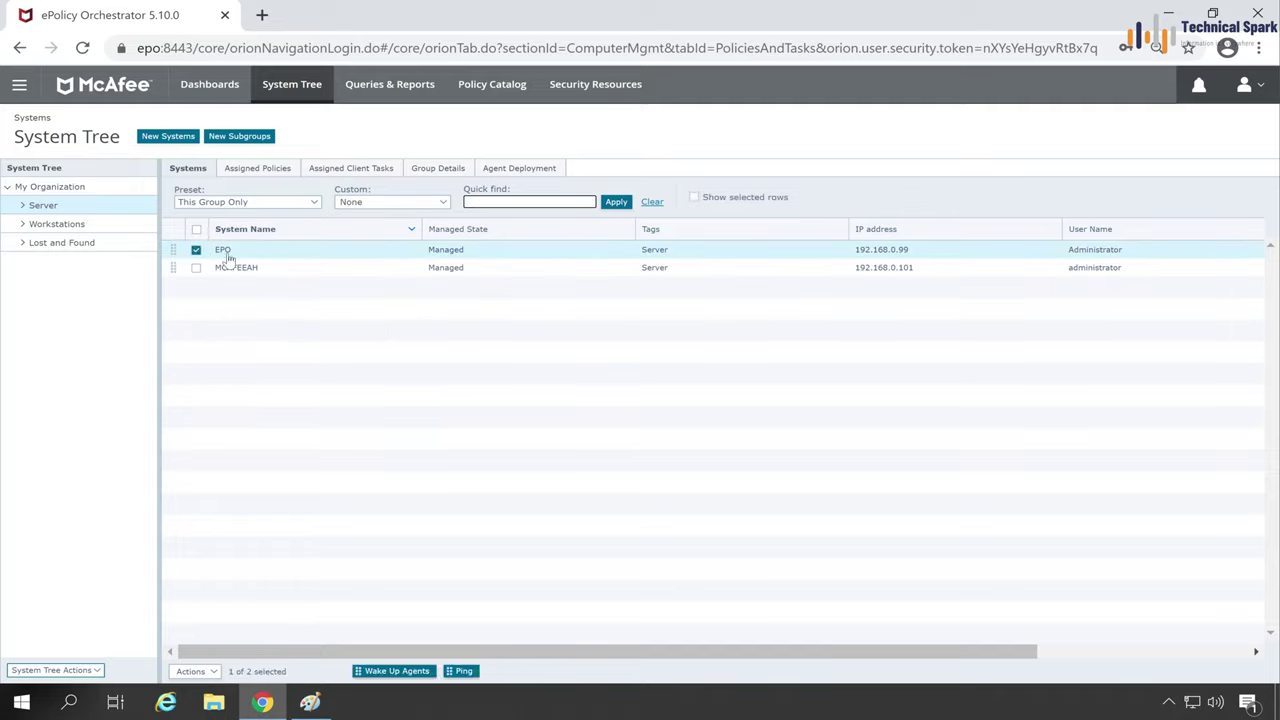
{"action": "left_click", "coordinate": [191, 671]}
{"action": "mouse_move", "coordinate": [197, 640]}
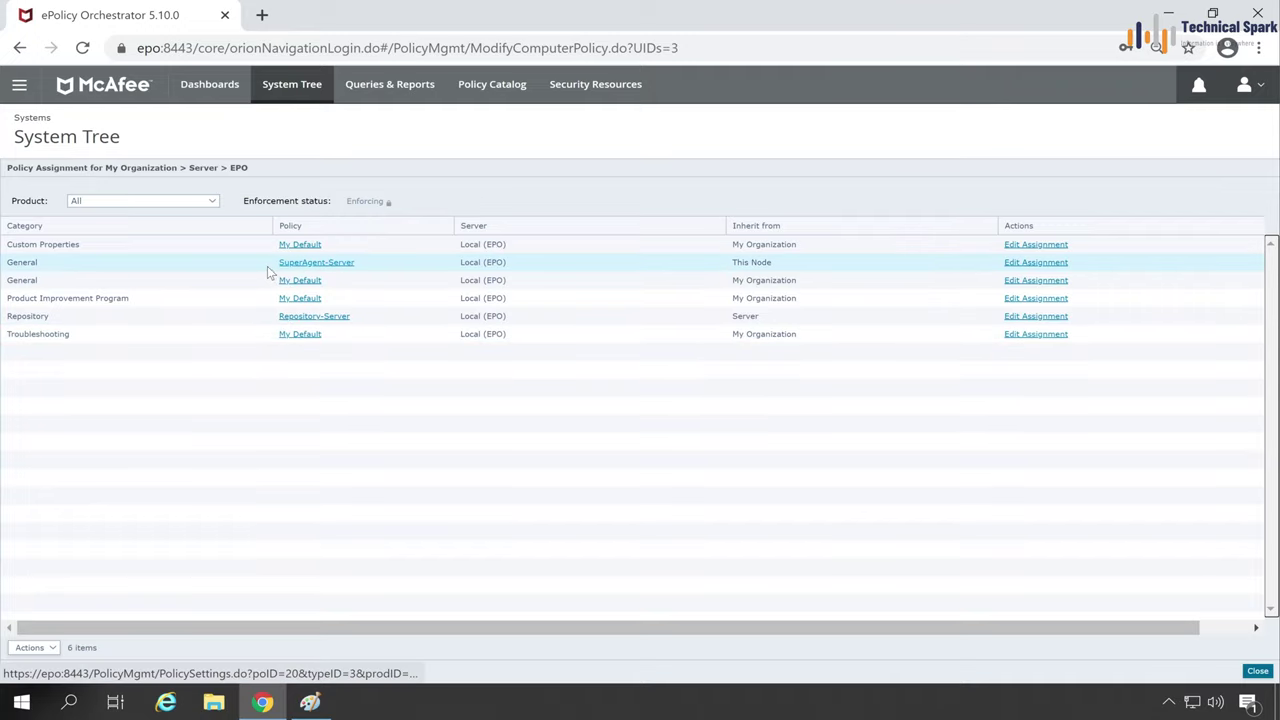
- Highlight EPO's SuperAgent-Server and Repository-Server policies inherited from the Server group
{"action": "left_click_drag", "start_coordinate": [358, 266], "coordinate": [366, 268]}
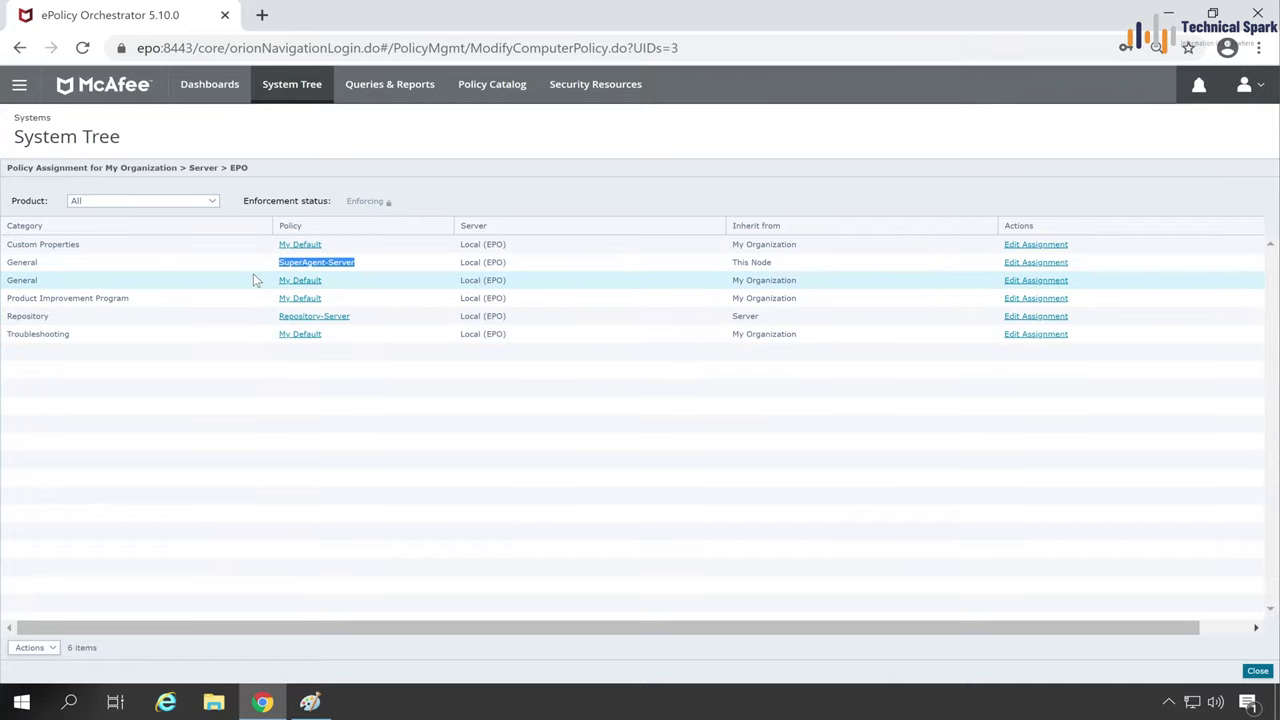
{"action": "double_click", "coordinate": [238, 167]}
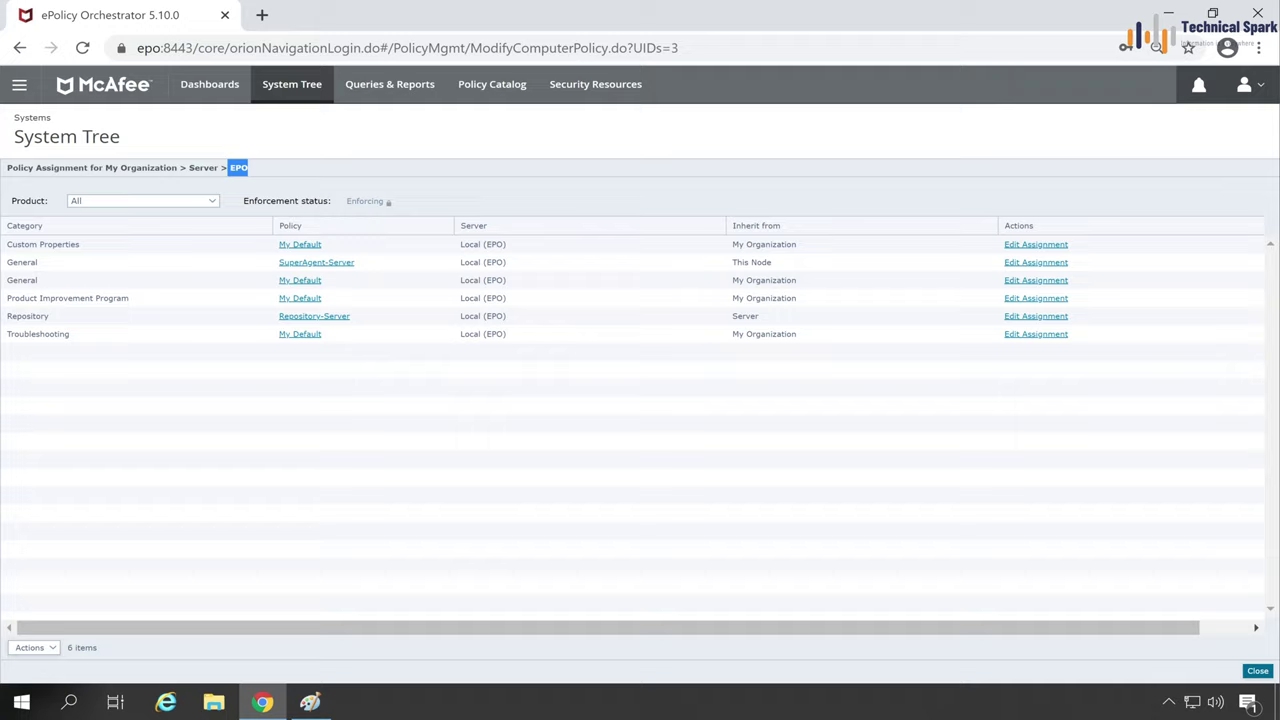
{"action": "left_click_drag", "start_coordinate": [50, 318], "coordinate": [5, 320]}
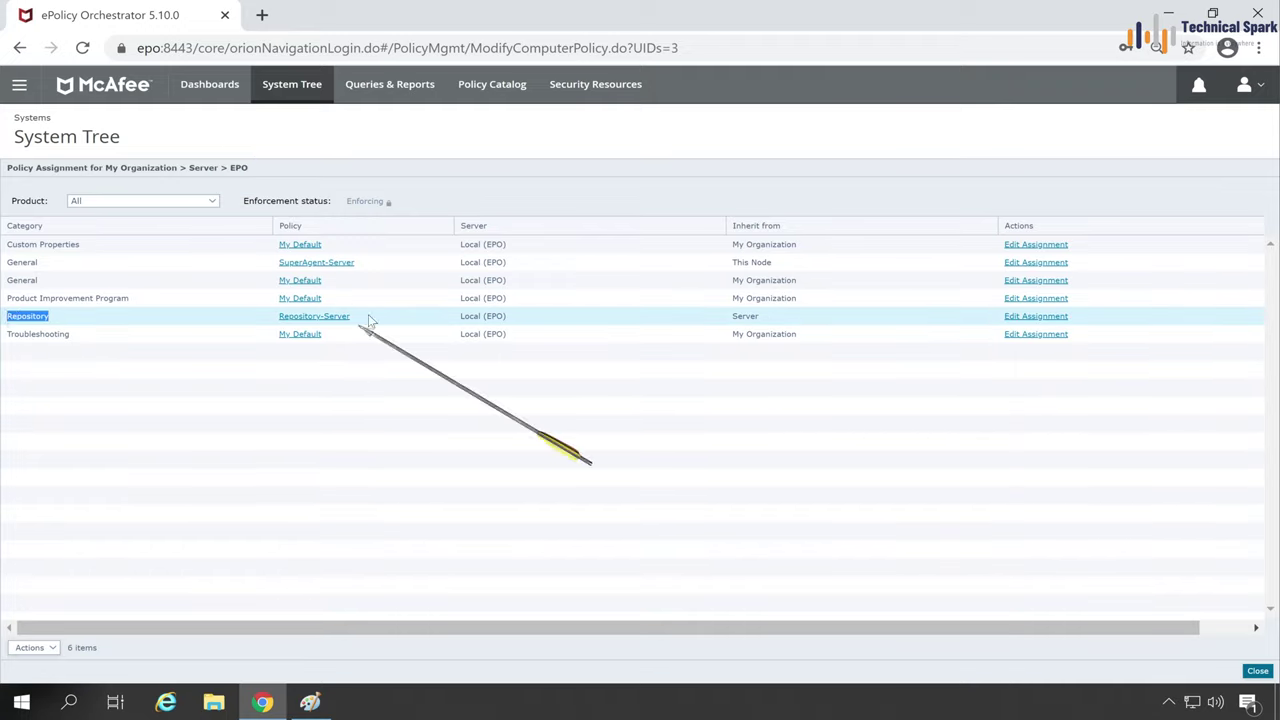
{"action": "left_click_drag", "start_coordinate": [768, 316], "coordinate": [727, 322]}
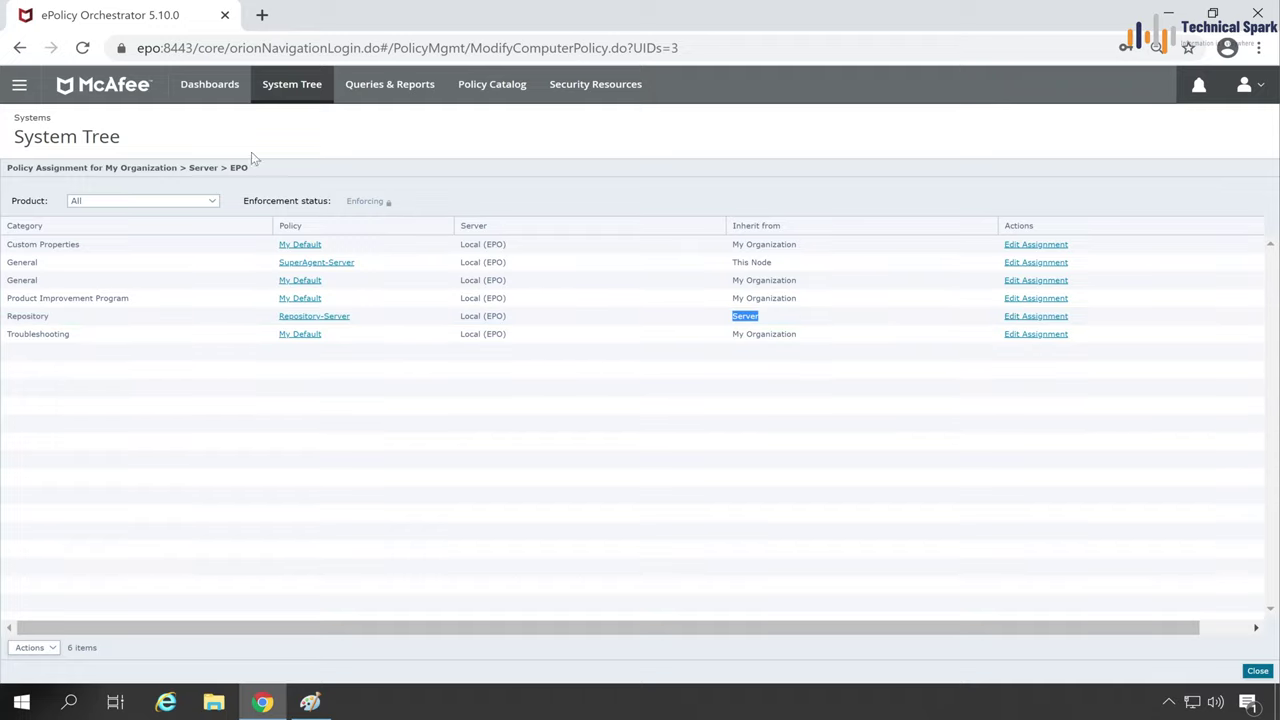
{"action": "left_click_drag", "start_coordinate": [220, 168], "coordinate": [194, 168]}
{"action": "left_click", "coordinate": [316, 318]}
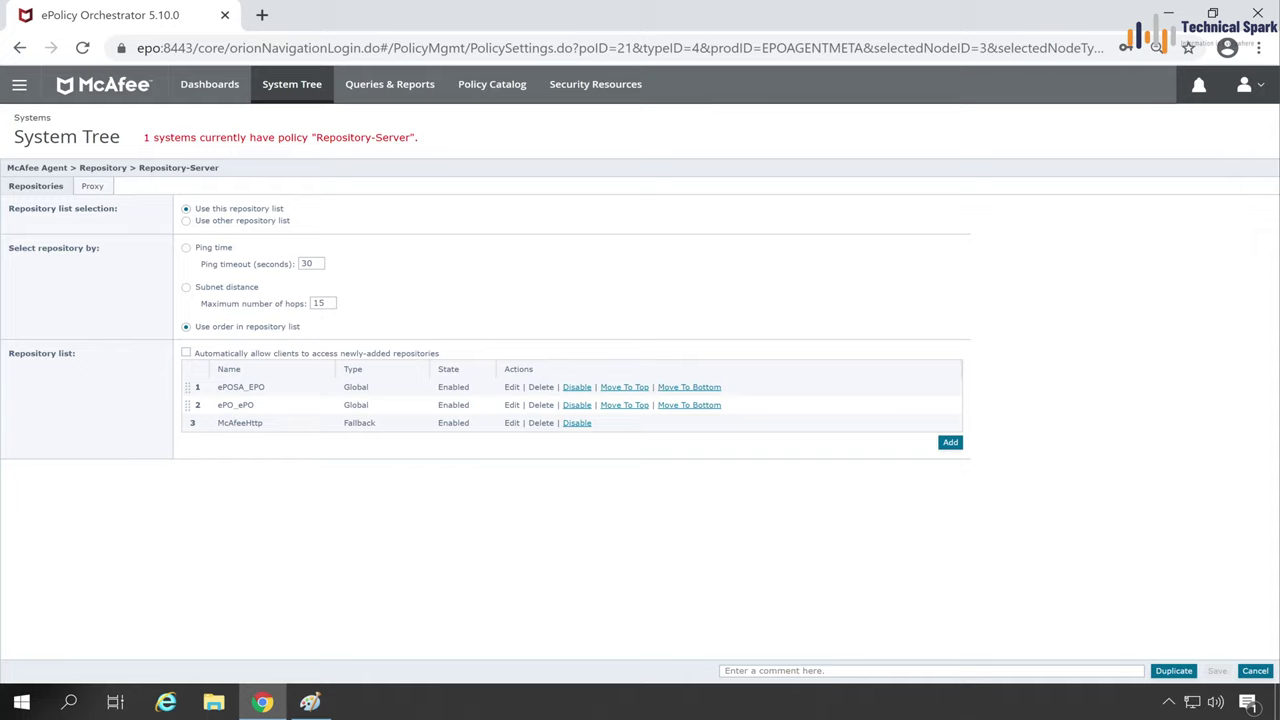
{"action": "left_click_drag", "start_coordinate": [217, 387], "coordinate": [244, 387]}
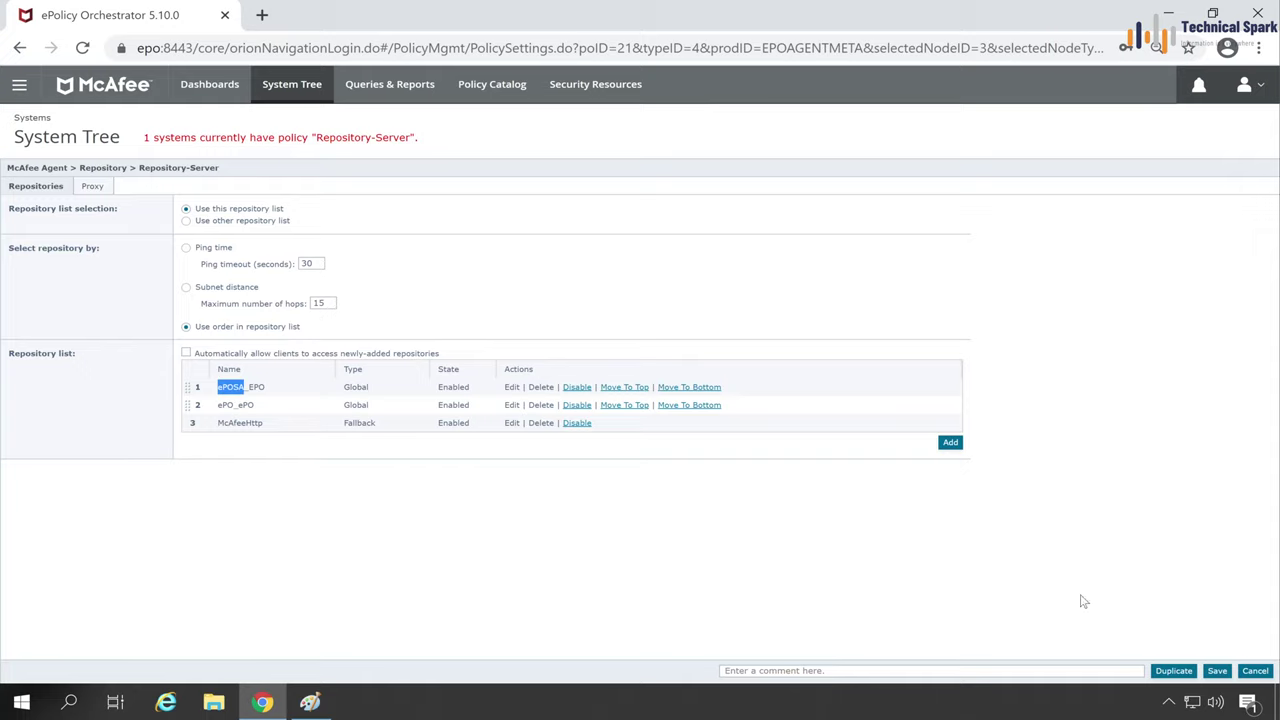
{"action": "left_click", "coordinate": [1254, 669]}
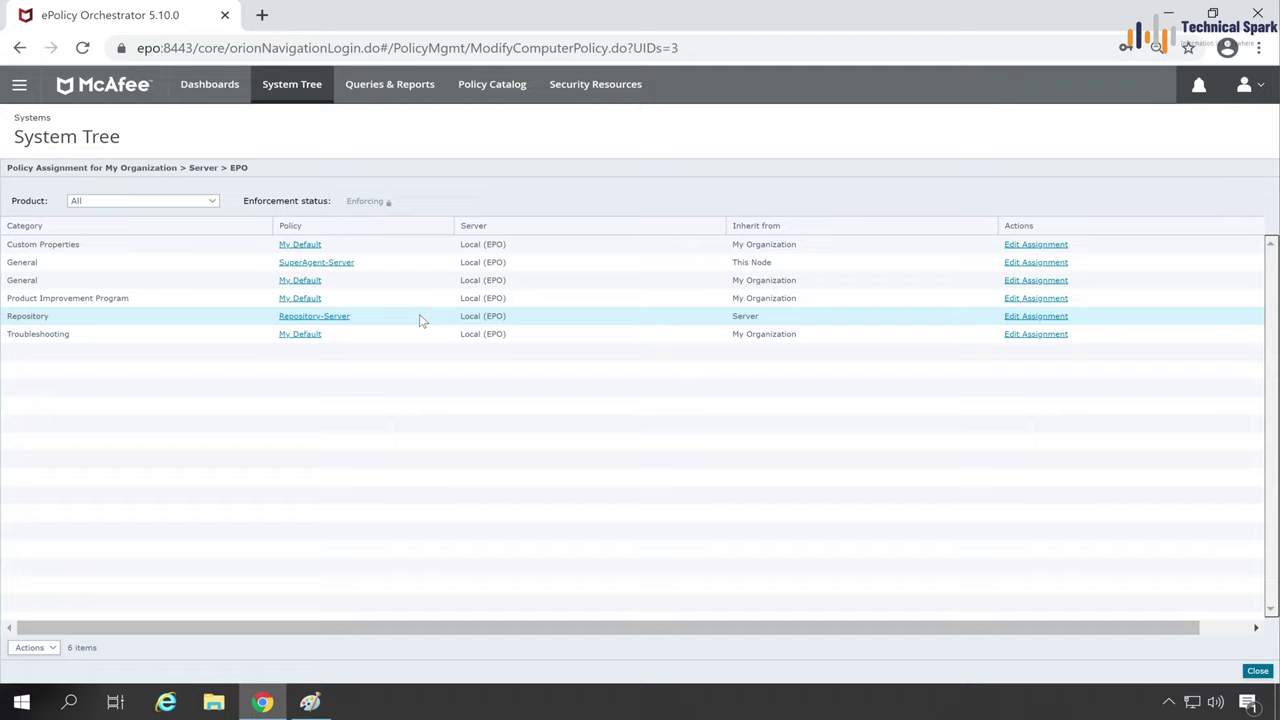
- Close the policy view and check both EPO and MCAFEEAH in the Server group
{"action": "left_click", "coordinate": [1256, 672]}
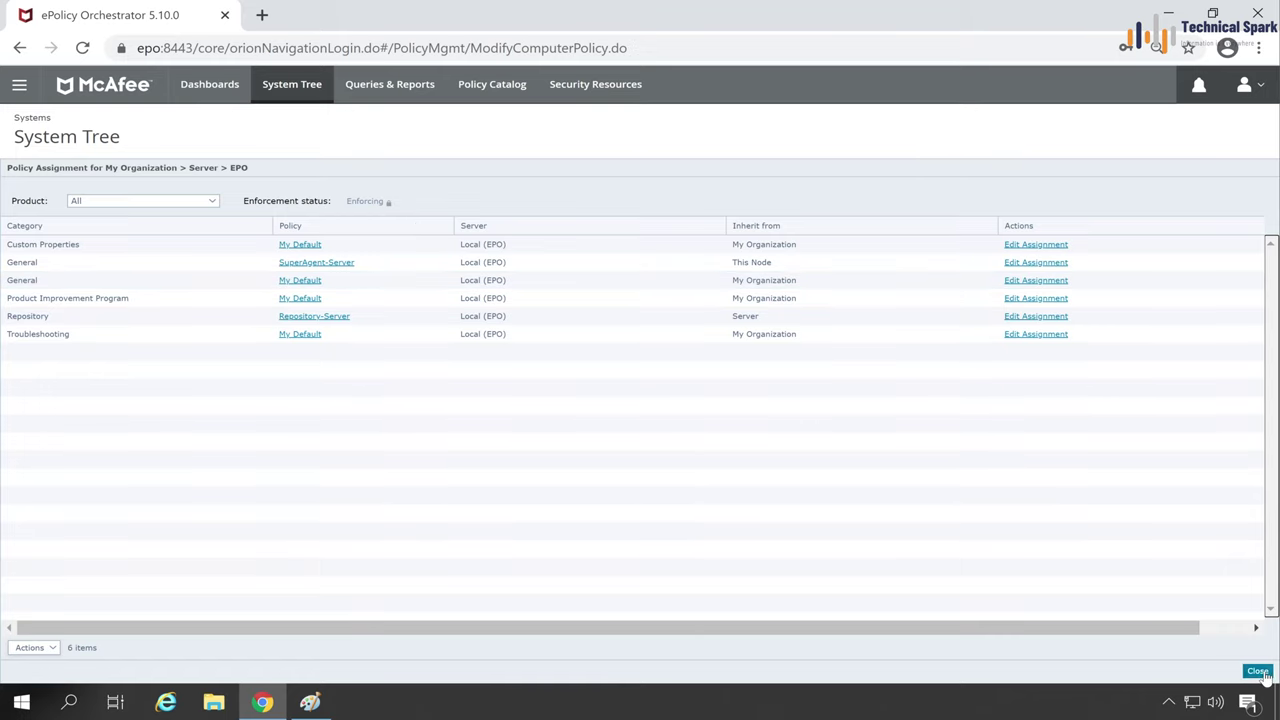
{"action": "left_click", "coordinate": [196, 250]}
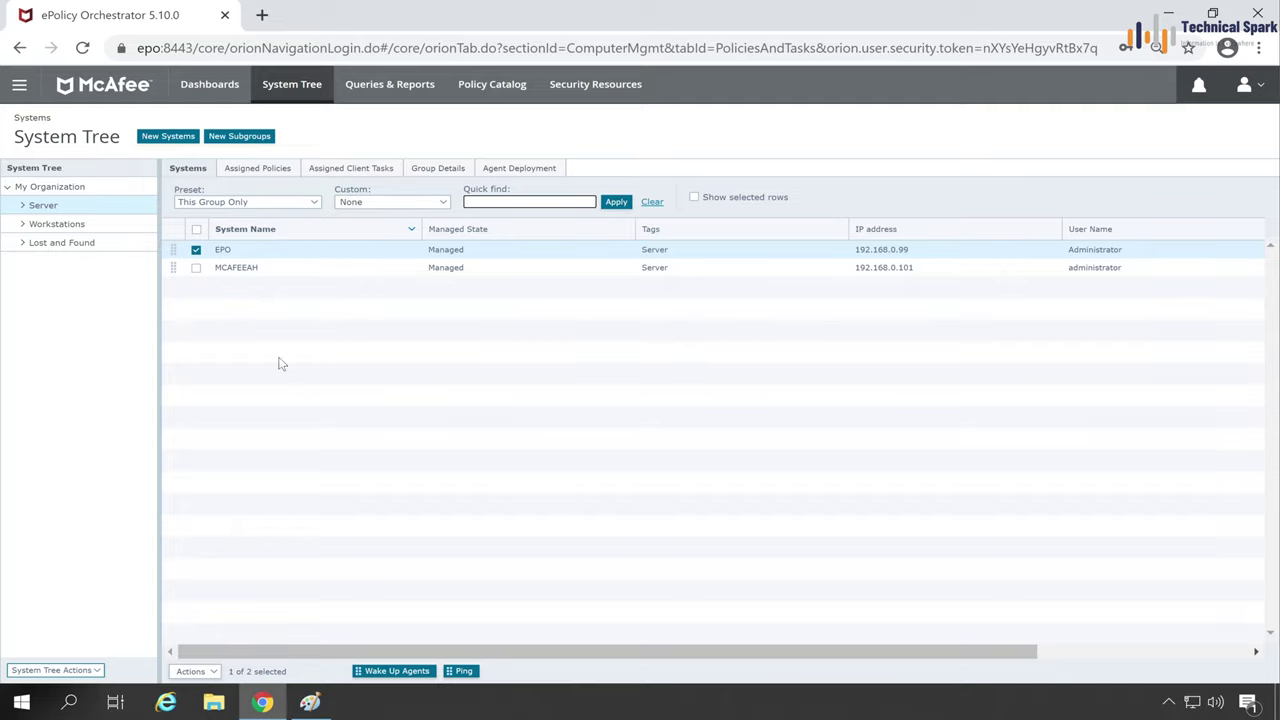
{"action": "left_click", "coordinate": [196, 267]}
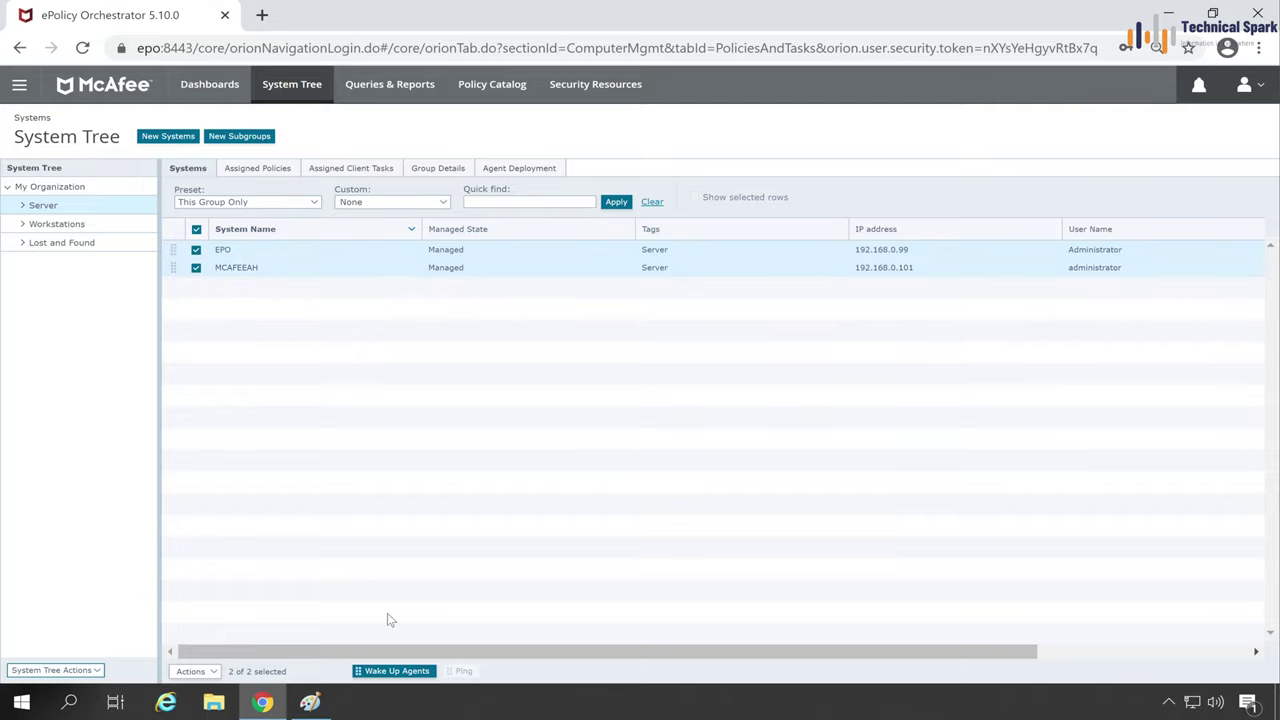
- Send a SuperAgent Wake-Up Call with Force complete policy and task update to both servers
{"action": "left_click", "coordinate": [407, 672]}
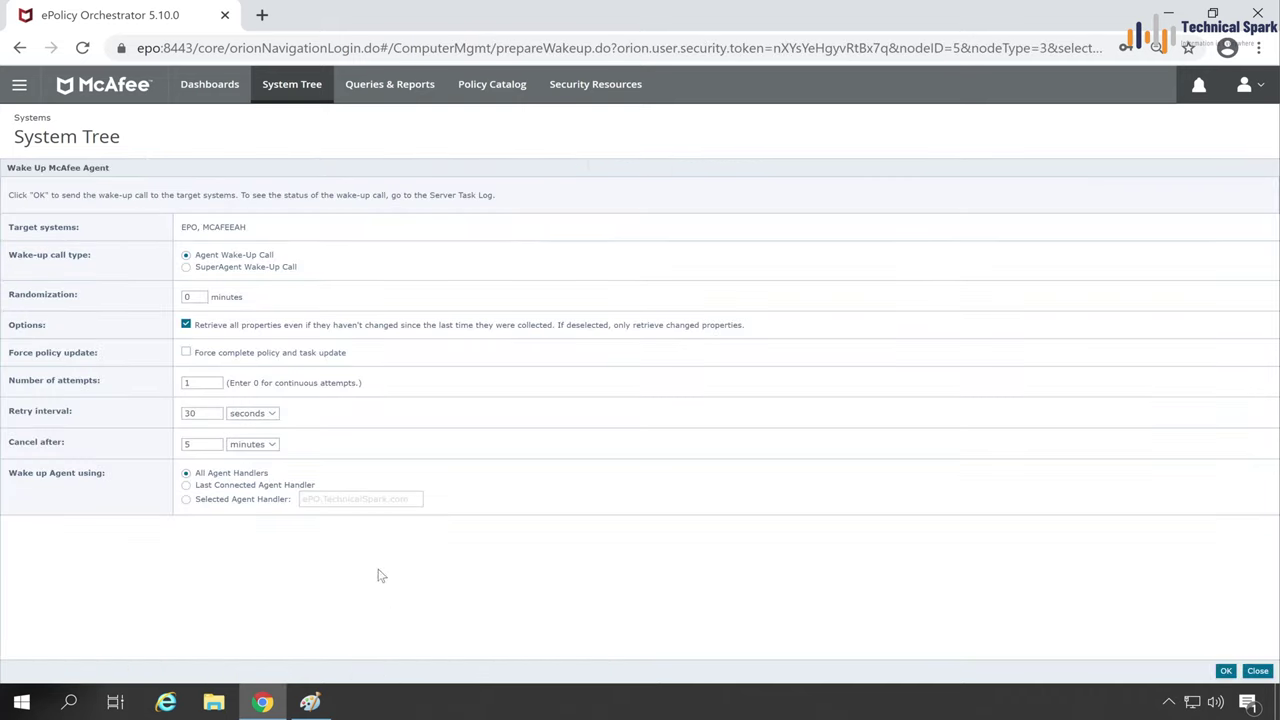
{"action": "left_click", "coordinate": [208, 266]}
{"action": "left_click", "coordinate": [187, 354]}
{"action": "left_click", "coordinate": [1225, 671]}
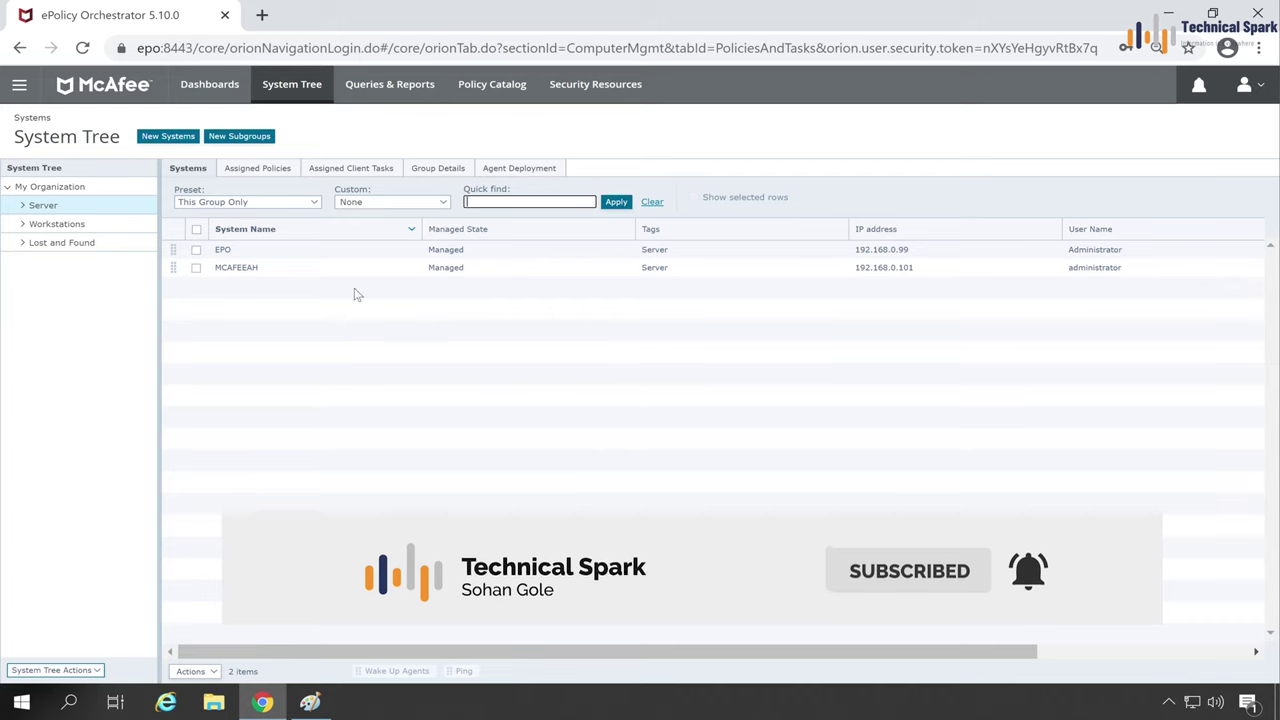
{"action": "left_click", "coordinate": [17, 88]}
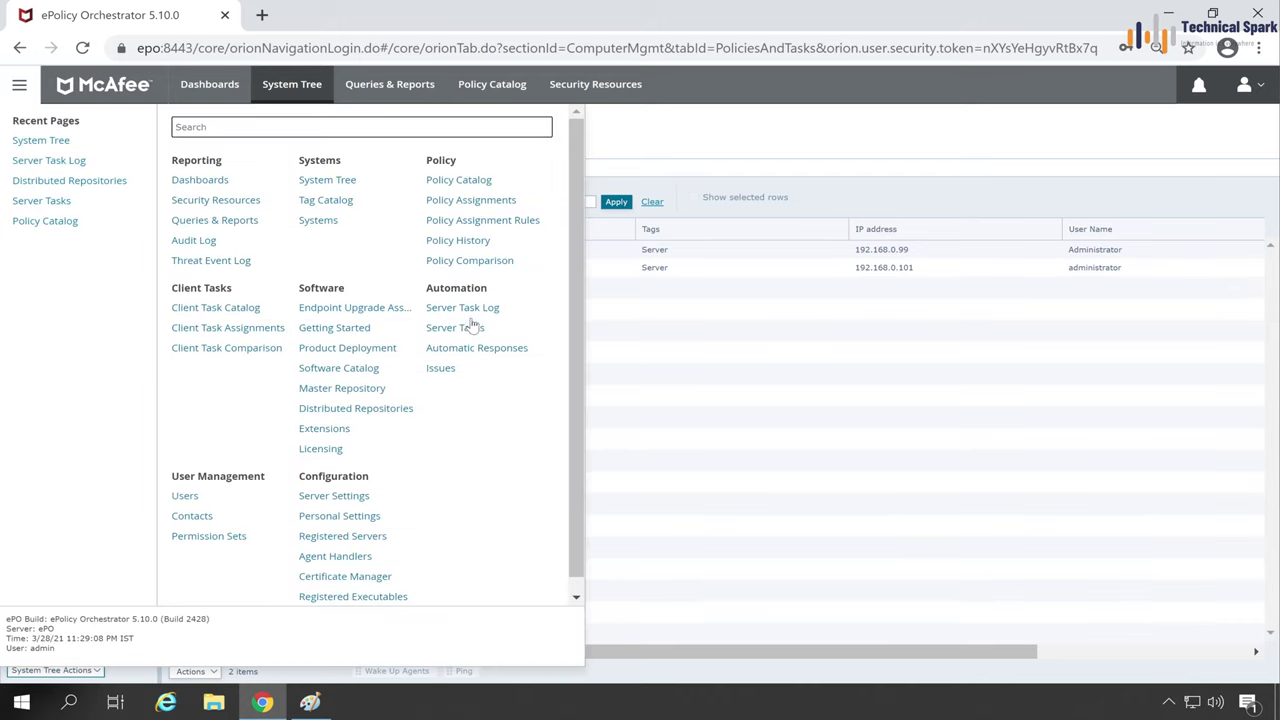
{"action": "left_click", "coordinate": [472, 308]}
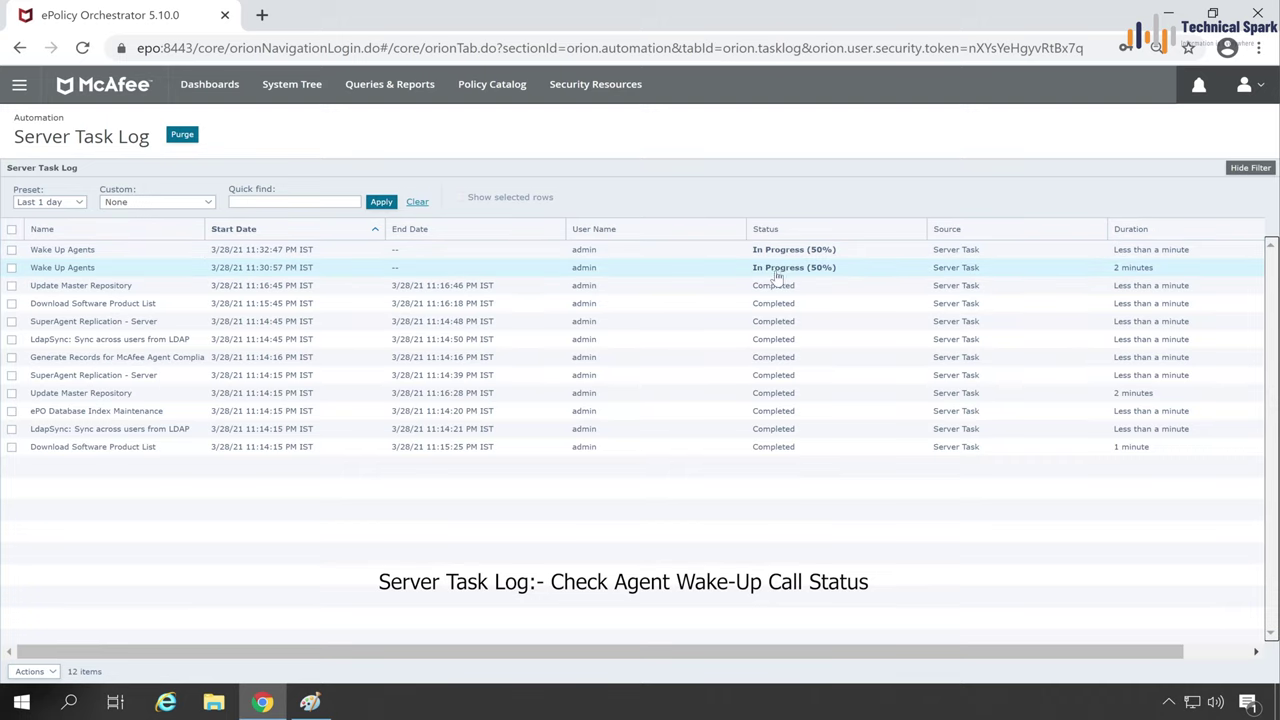
{"action": "left_click", "coordinate": [294, 88]}
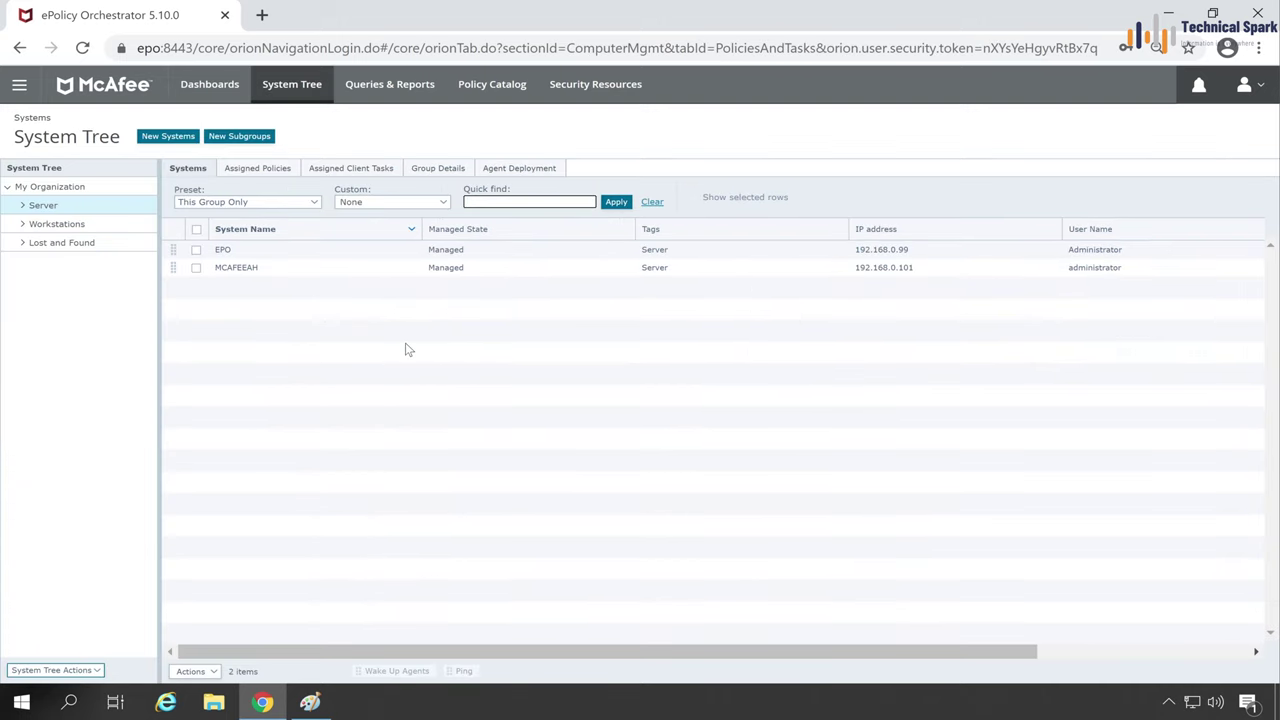